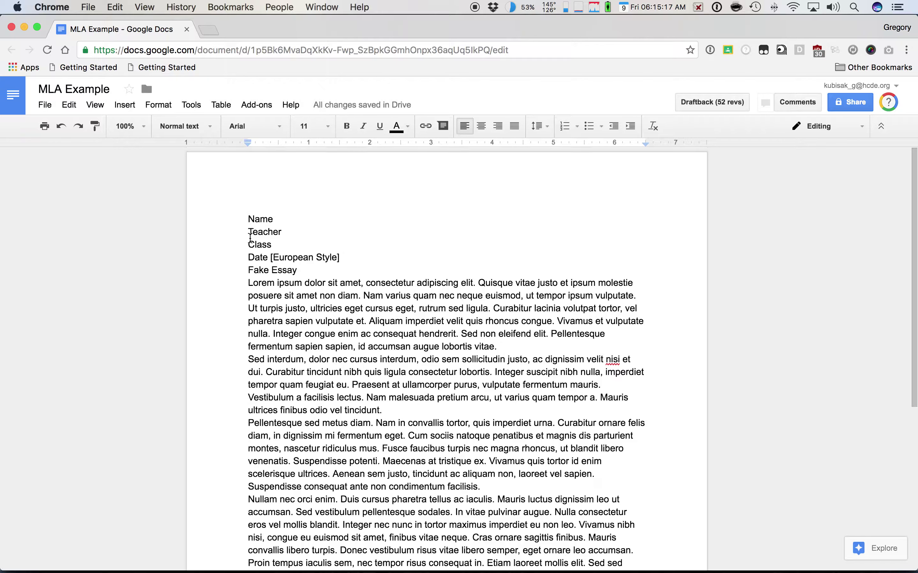
Replace the Name and Teacher placeholders with the student's name and the teacher's name.
scroll(249, 237, "down", 1)
scroll(250, 239, "up", 1)
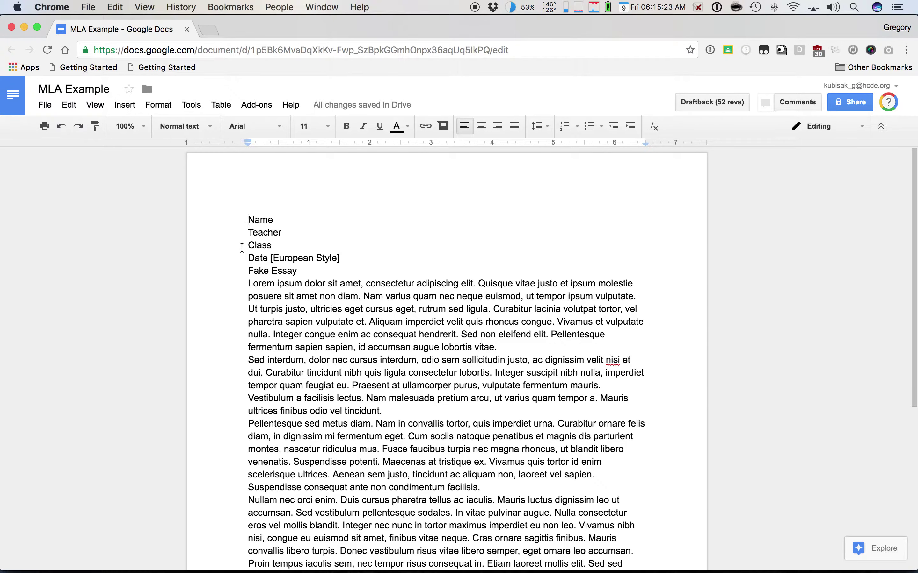
double_click(256, 219)
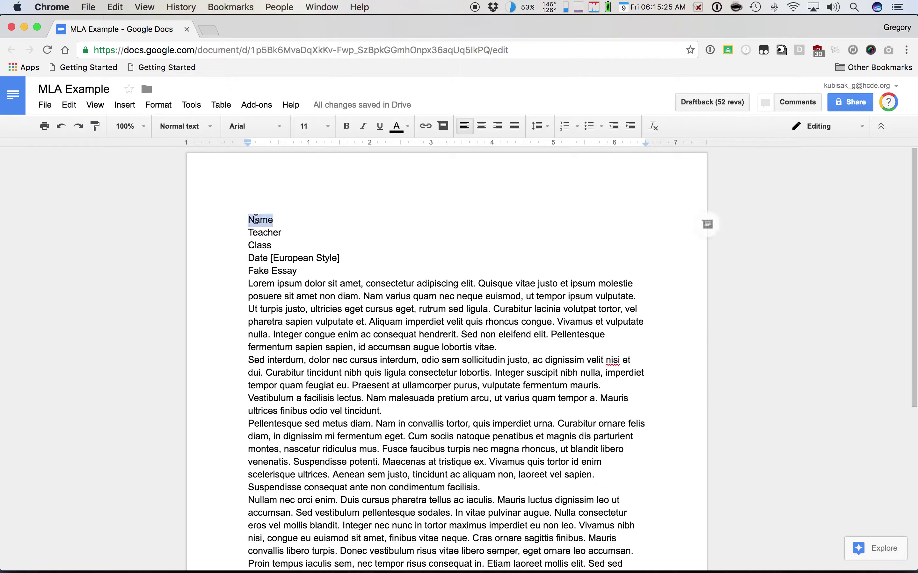
type("Joe ")
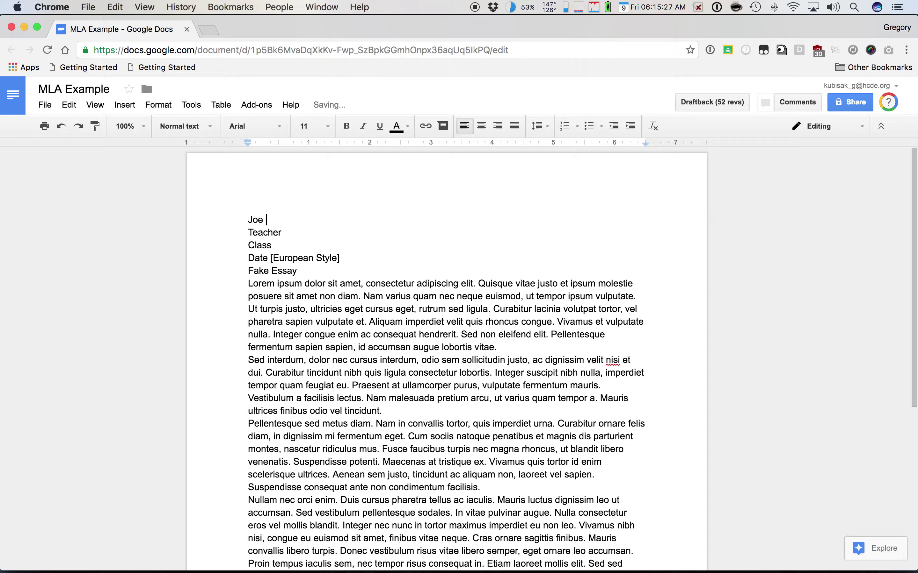
type("Student")
double_click(271, 232)
type("Mr. Kubisak")
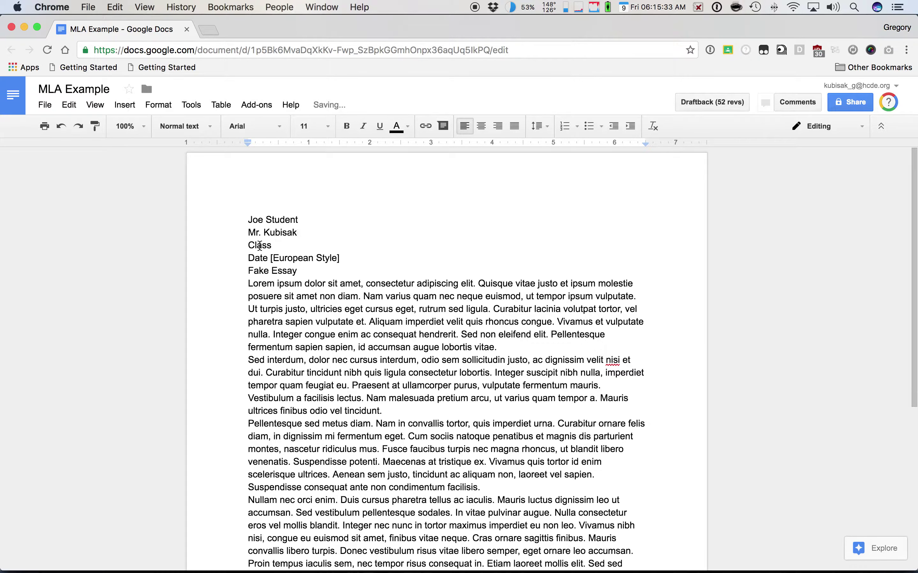
Replace Class with English II and the Date line with 9 December 2016.
double_click(259, 246)
type("English II")
key("Tab")
key("BackSpace")
triple_click(254, 261)
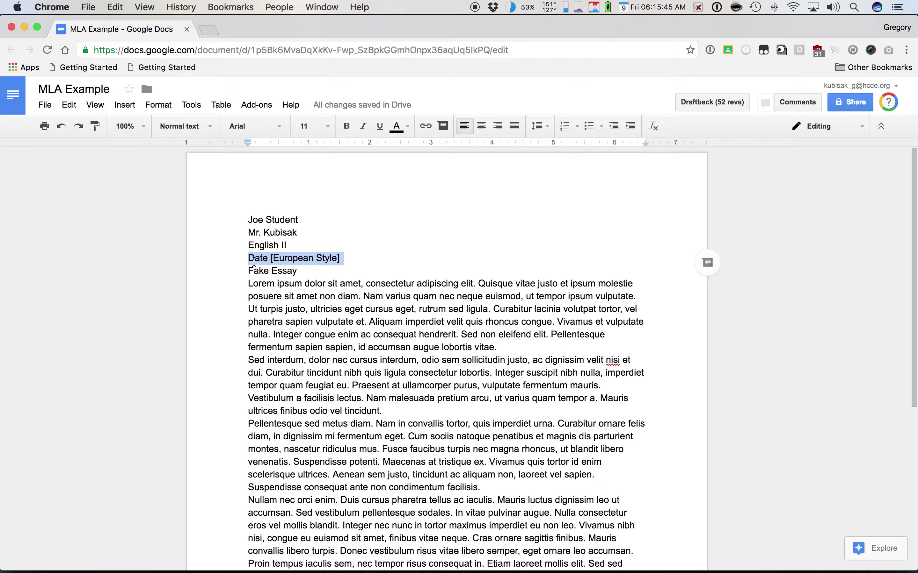
type("9 D")
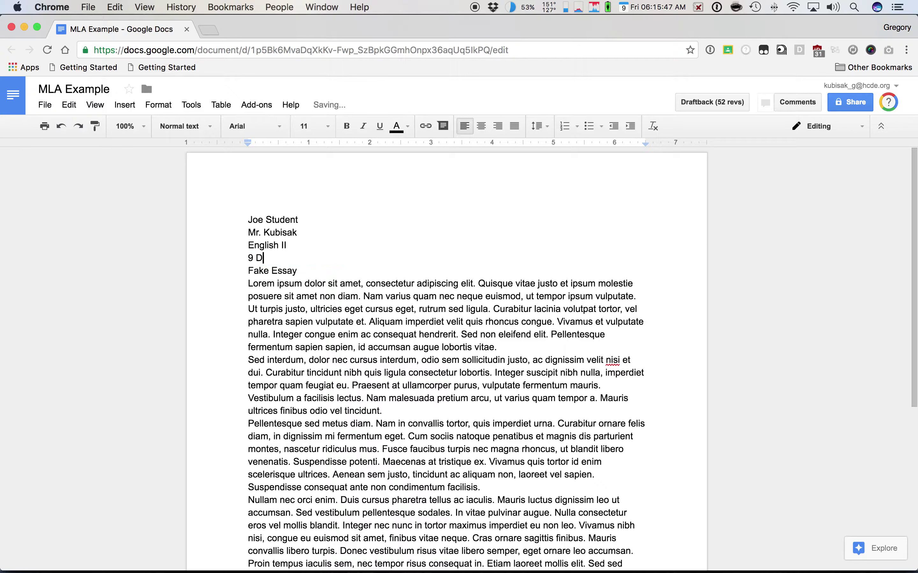
type("ecember 2016")
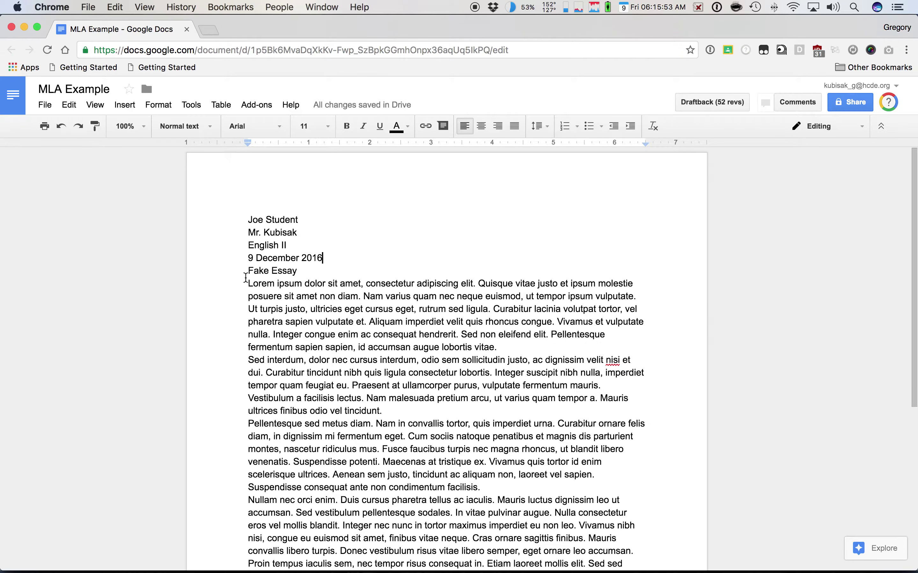
scroll(246, 278, "down", 4)
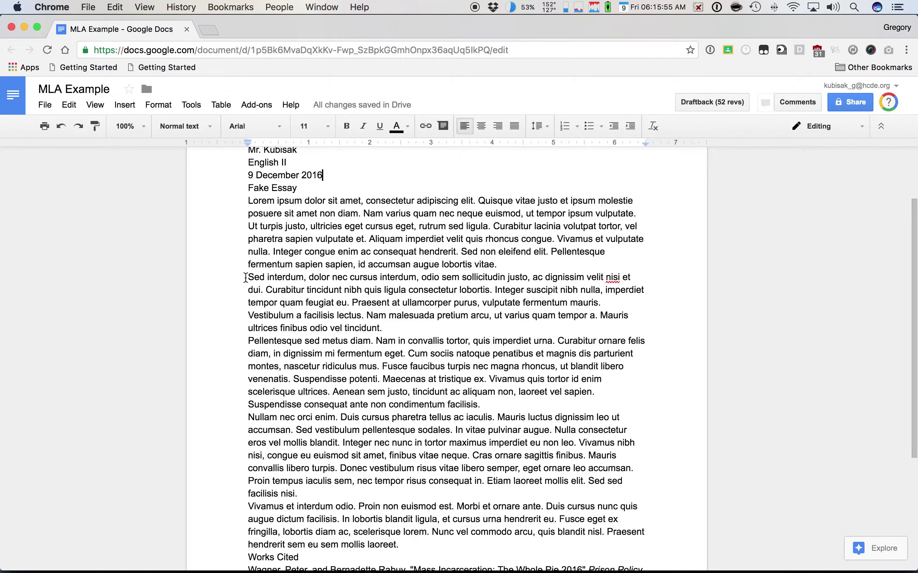
Center-align the 'Fake Essay' title line.
left_click(231, 191)
key("shift+Down")
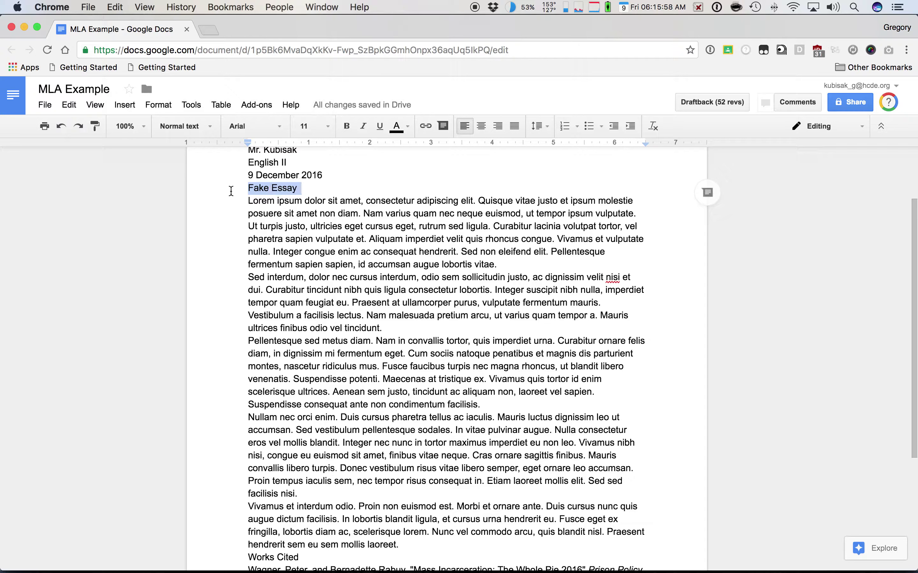
left_click(482, 128)
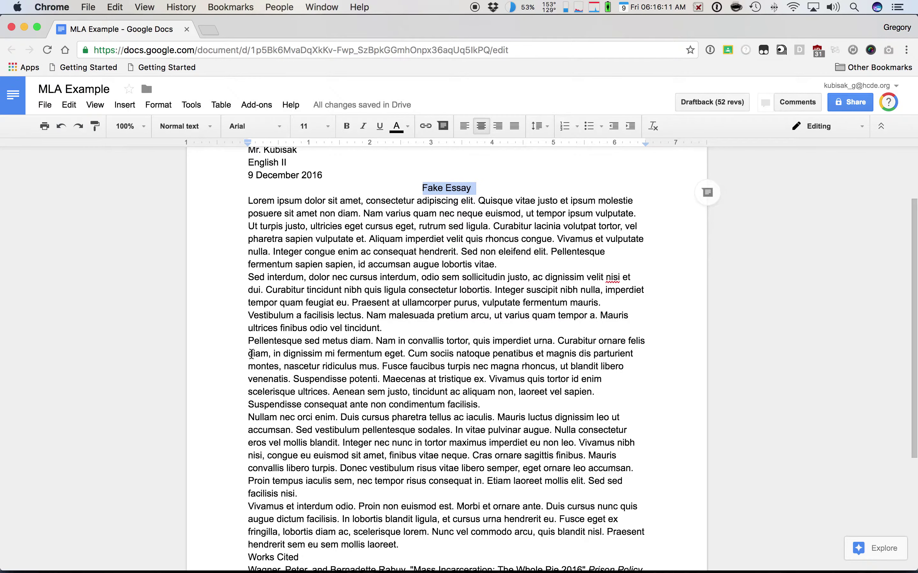
scroll(254, 351, "up", 5)
scroll(252, 353, "down", 8)
scroll(252, 355, "down", 2)
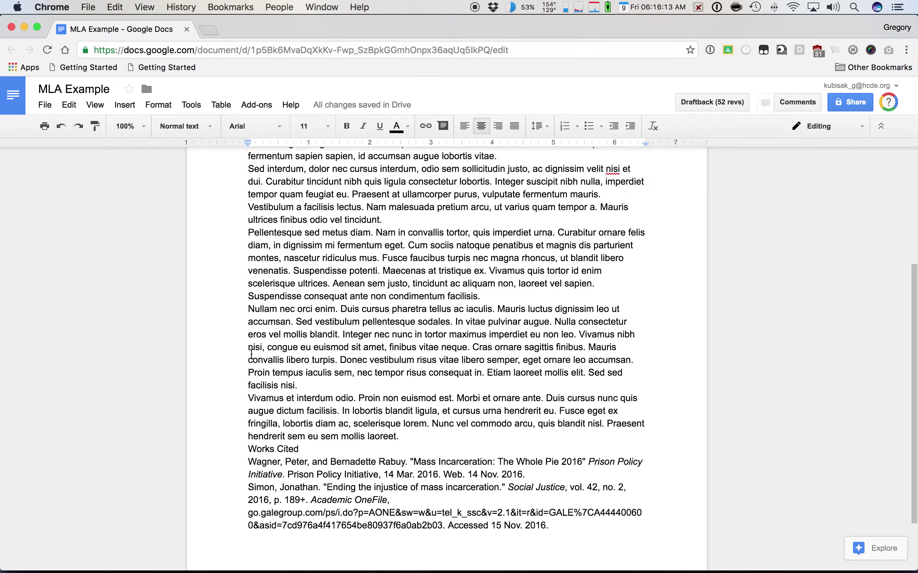
scroll(270, 385, "up", 5)
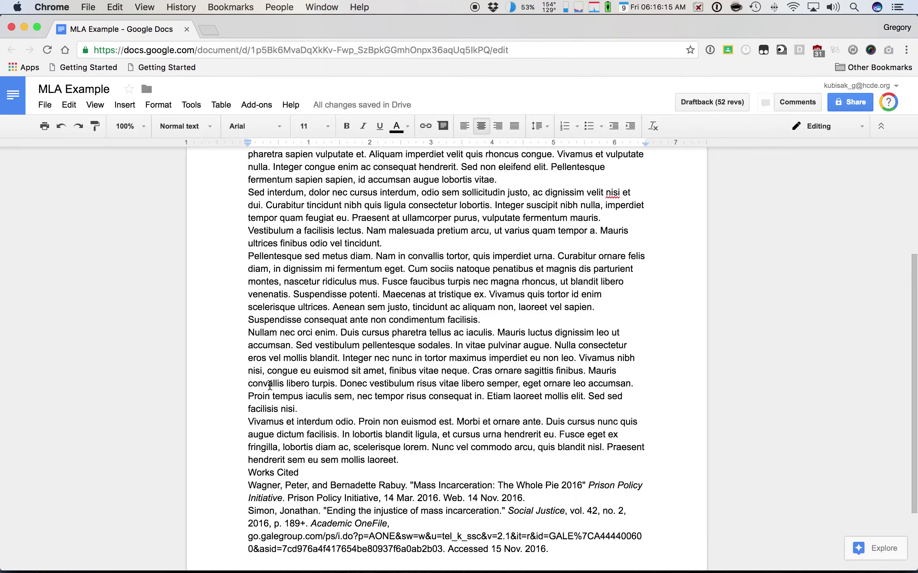
scroll(269, 385, "down", 1)
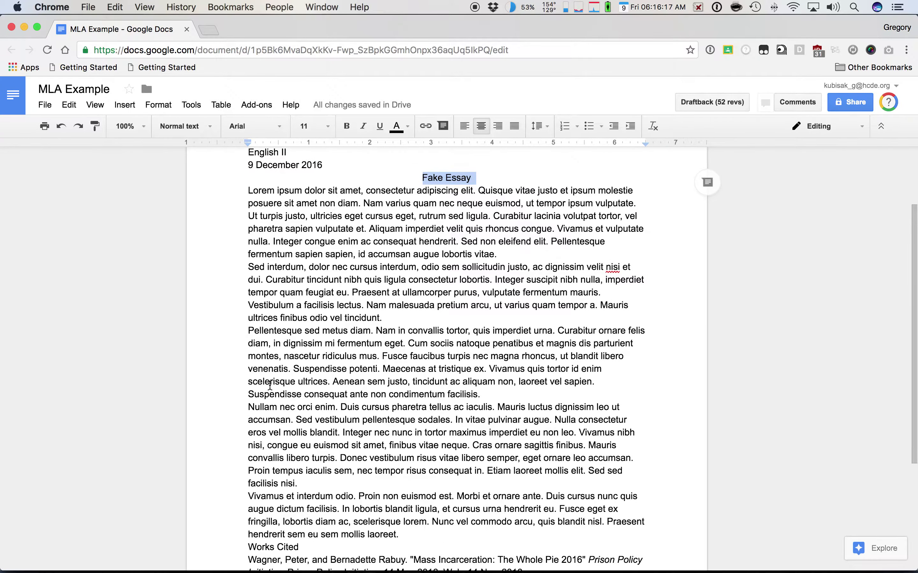
scroll(269, 385, "down", 1)
scroll(270, 384, "down", 2)
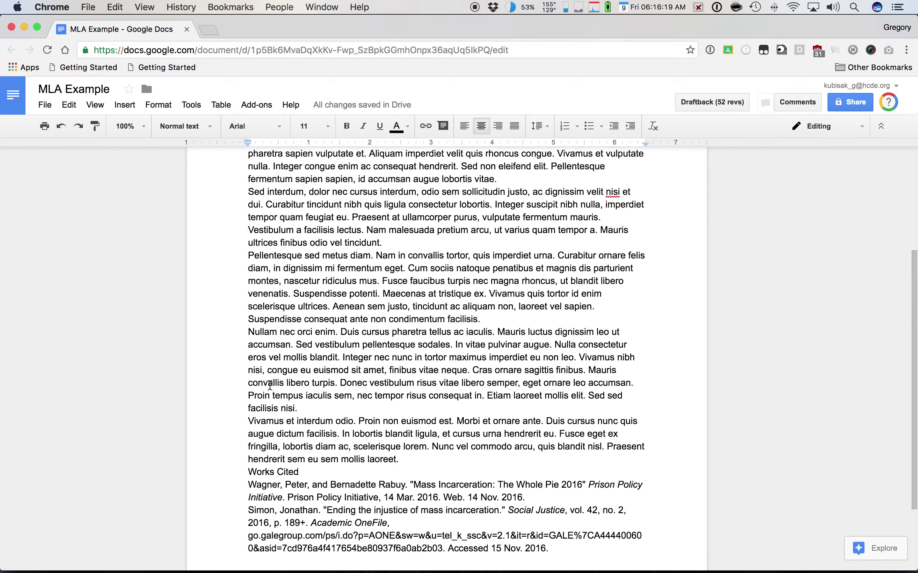
double_click(259, 471)
Delete and retype the final 's' of 'Works' in the Works Cited heading.
triple_click(259, 471)
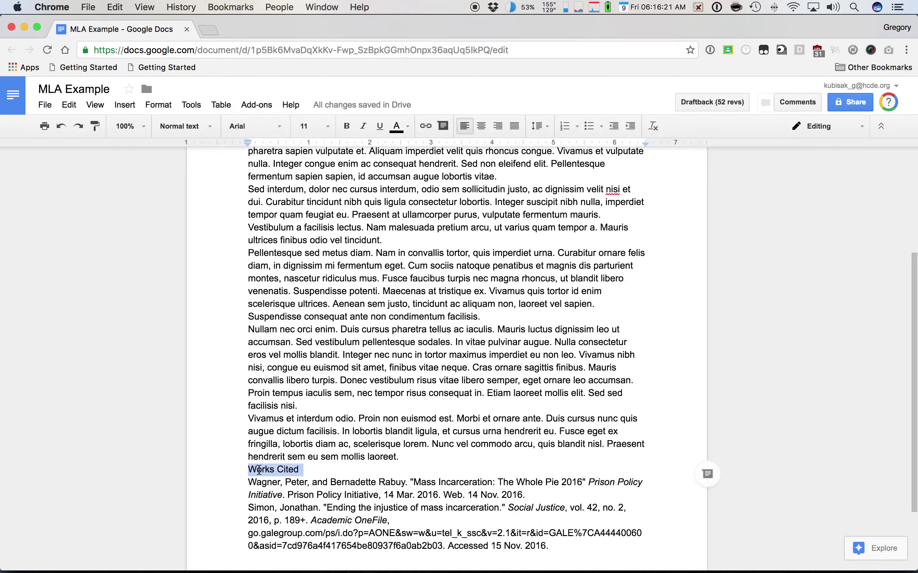
double_click(259, 470)
left_click(259, 471)
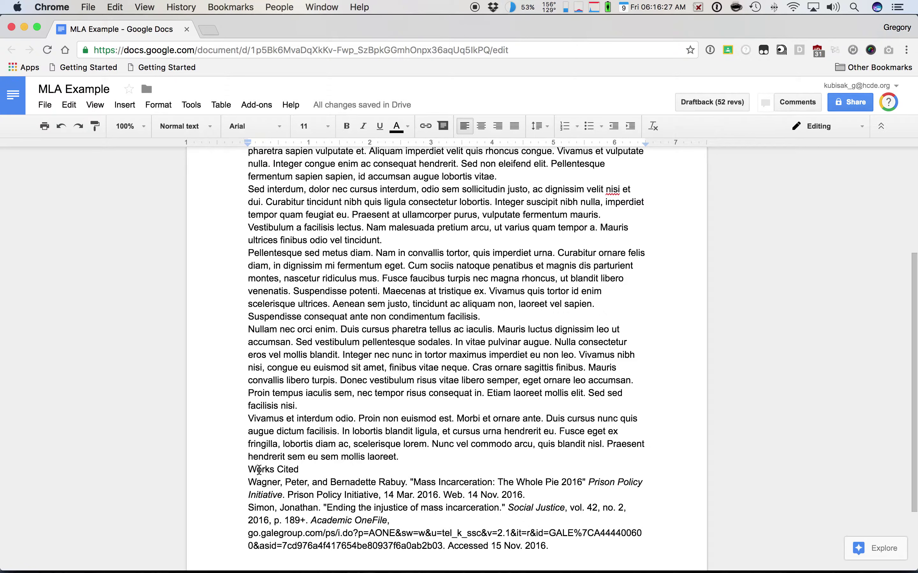
key("BackSpace")
type("s")
Center-align the Works Cited heading line.
triple_click(257, 471)
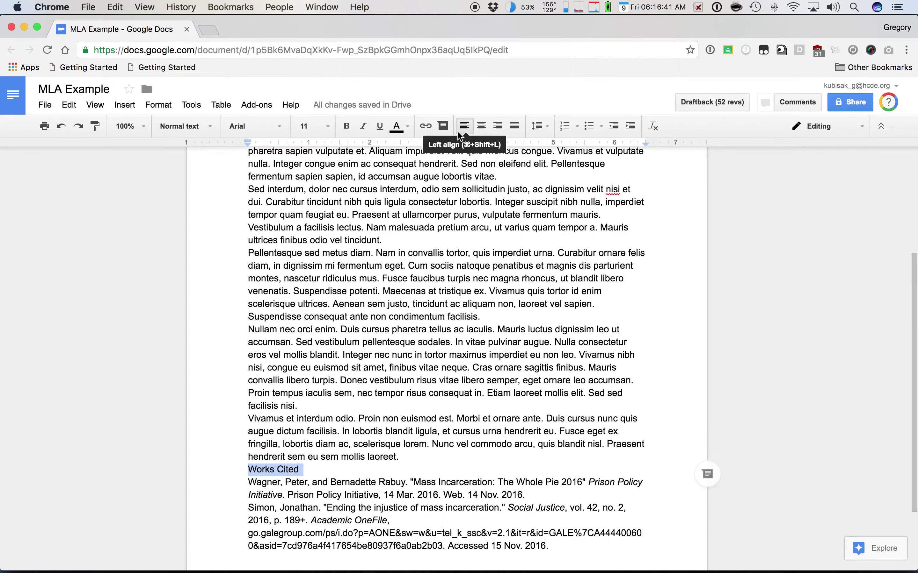
left_click(484, 126)
scroll(466, 352, "down", 3)
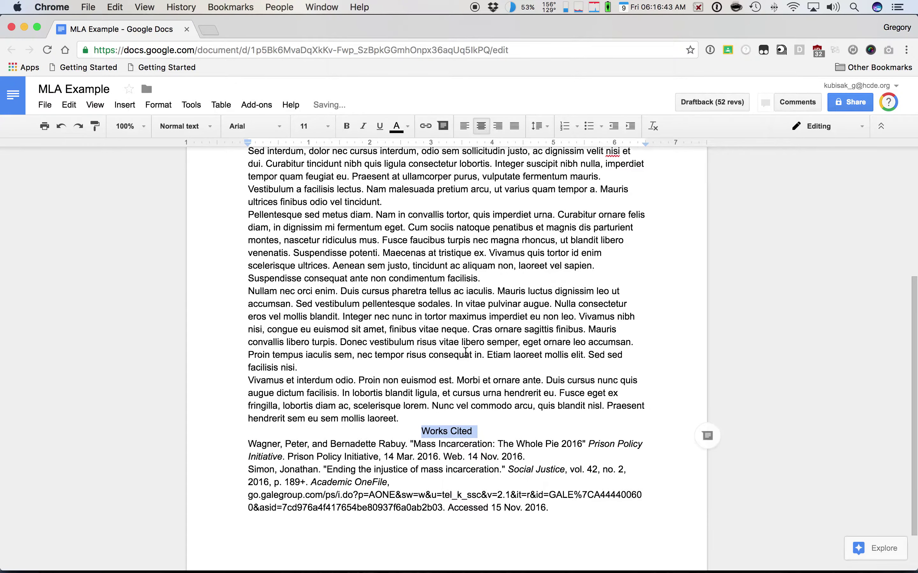
scroll(527, 458, "up", 3)
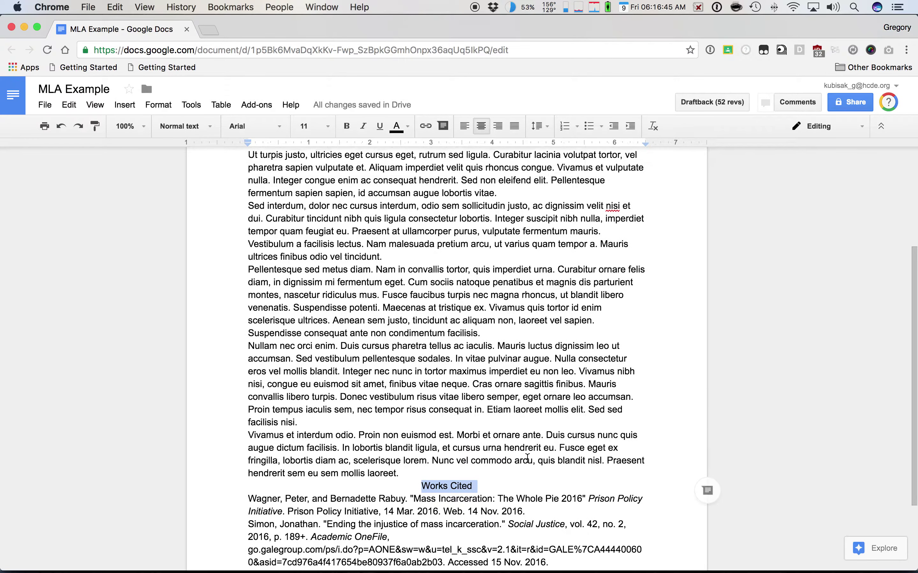
scroll(527, 459, "up", 3)
scroll(527, 459, "down", 3)
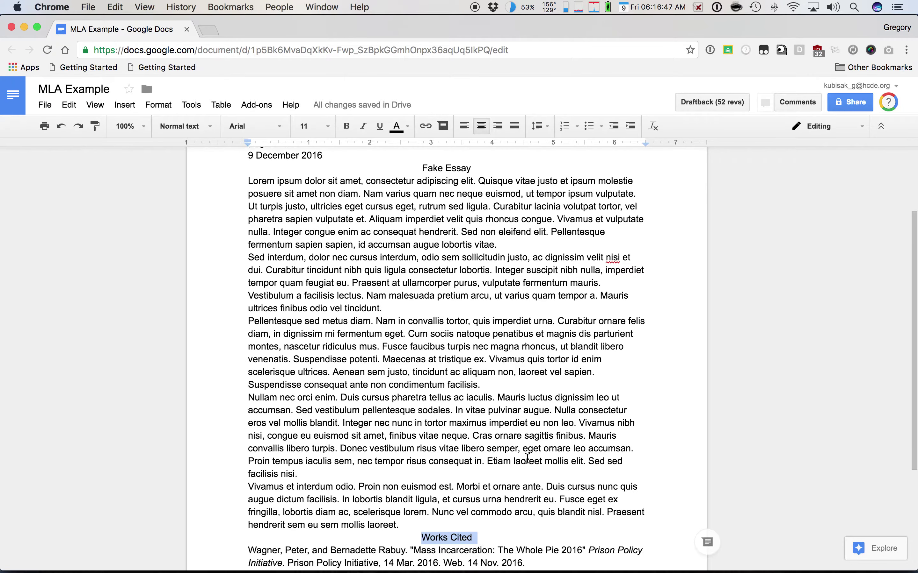
scroll(527, 459, "up", 3)
scroll(527, 458, "down", 5)
scroll(526, 459, "up", 3)
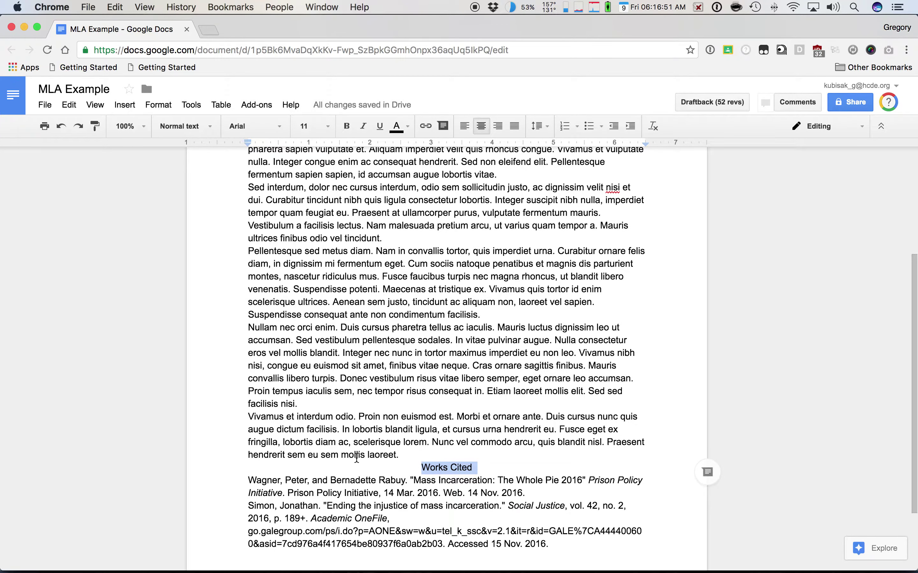
scroll(353, 533, "down", 5)
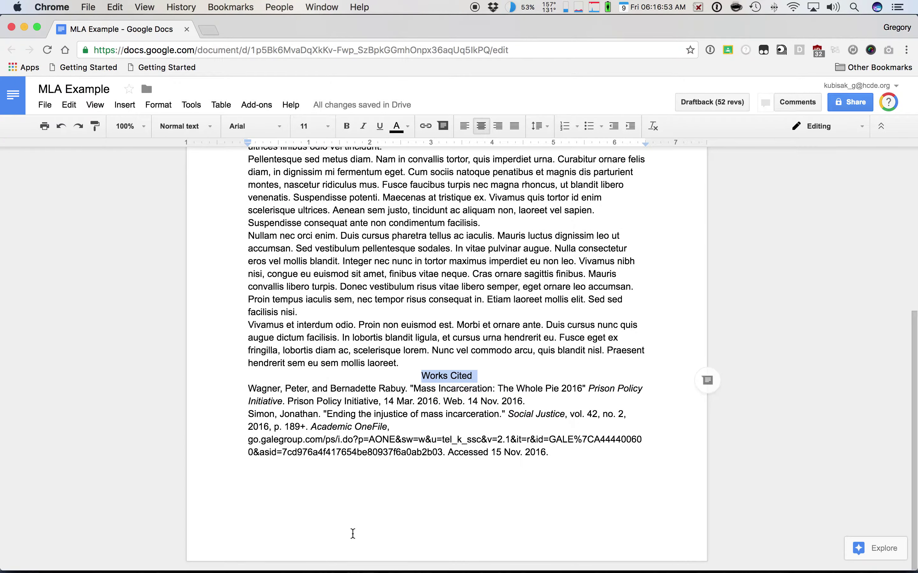
scroll(353, 534, "up", 10)
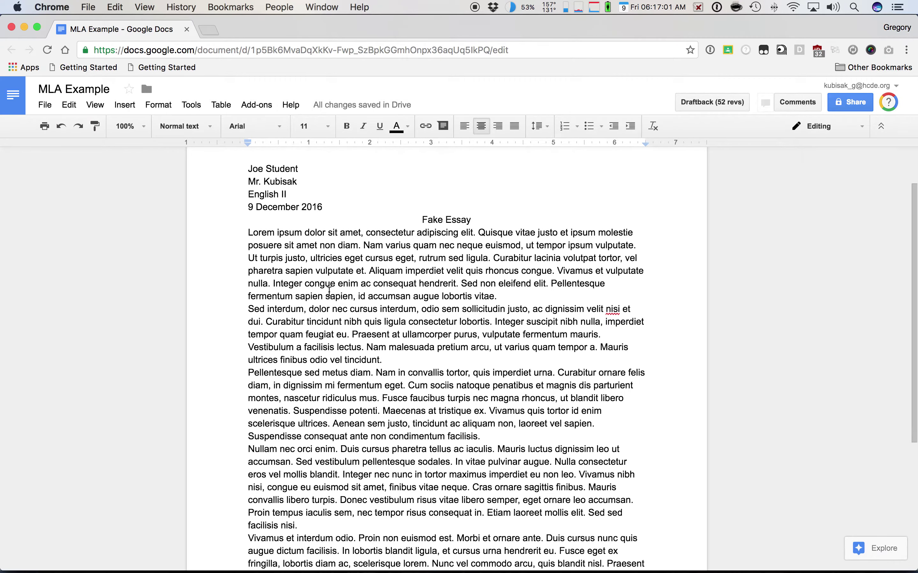
scroll(364, 323, "up", 3)
scroll(329, 292, "down", 3)
scroll(329, 292, "down", 3)
Give every essay body paragraph, Lorem through laoreet, a 0.5-inch first-line indent.
scroll(329, 292, "up", 4)
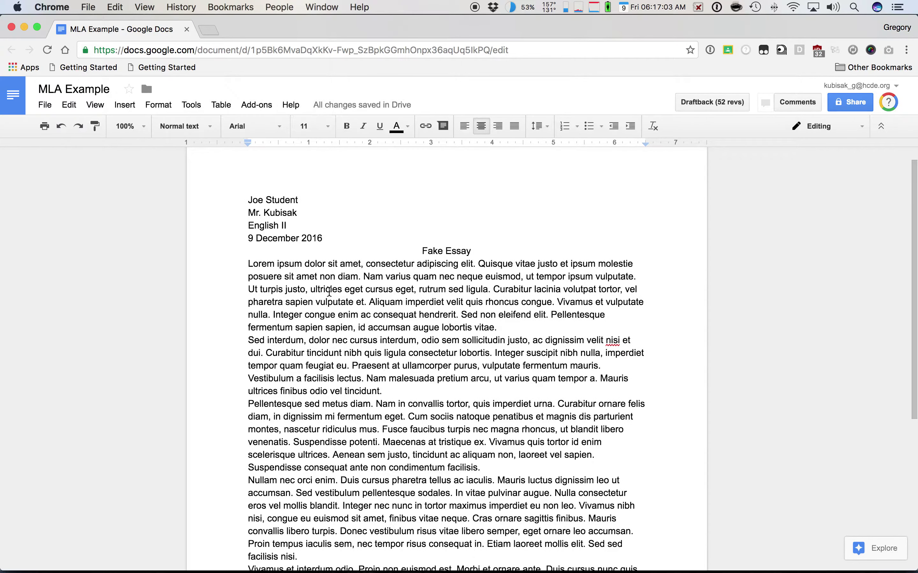
left_click_drag(247, 265, 414, 454)
scroll(413, 454, "up", 3)
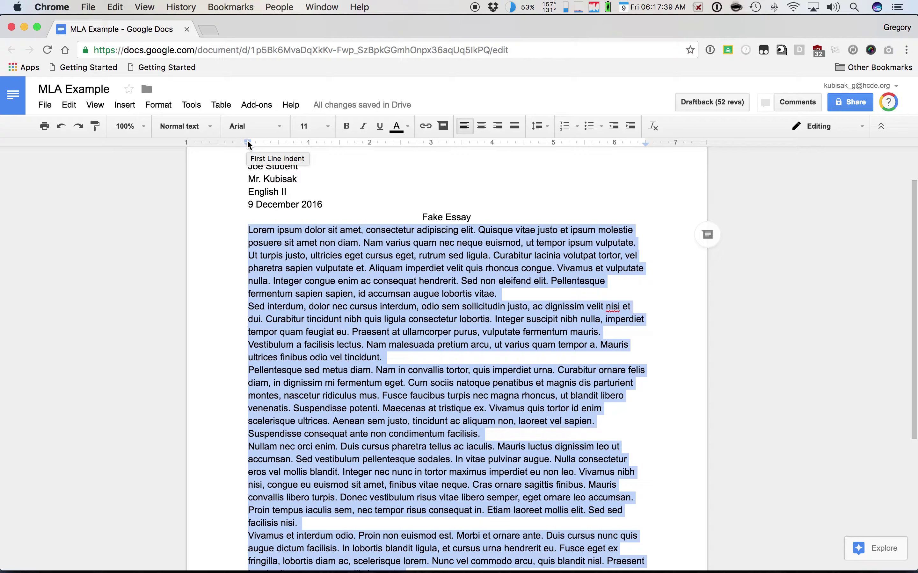
left_click_drag(247, 141, 278, 141)
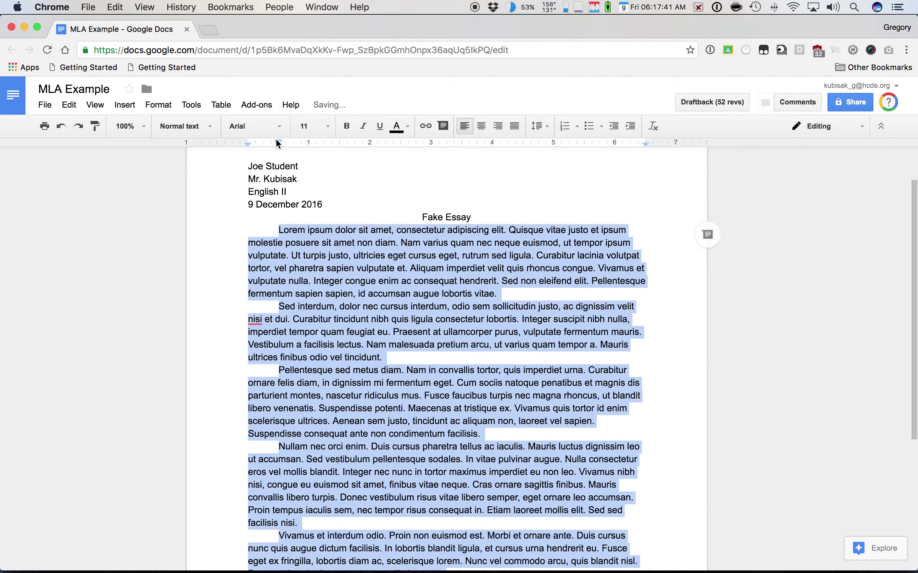
Add a blank line after 'mollis laoreet.' before the Works Cited heading.
scroll(274, 342, "down", 1)
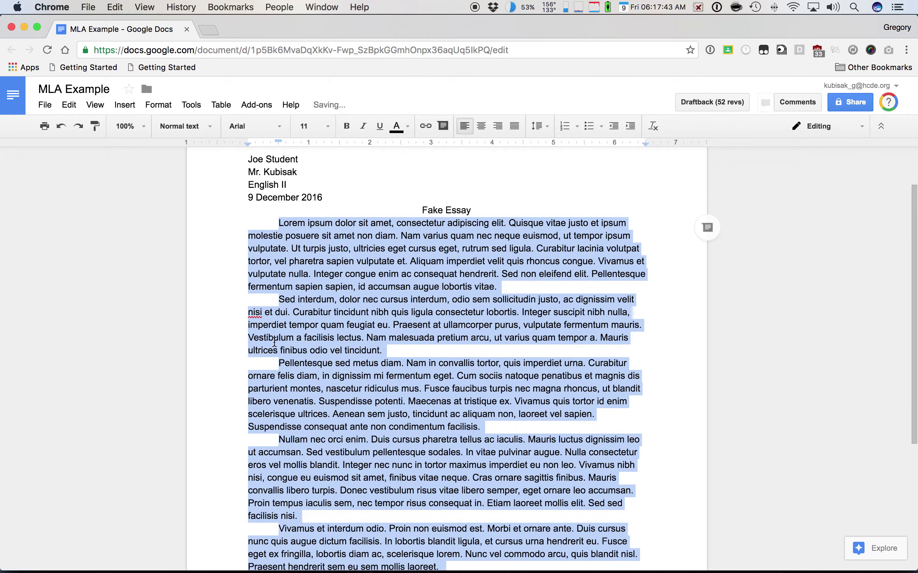
scroll(274, 341, "down", 3)
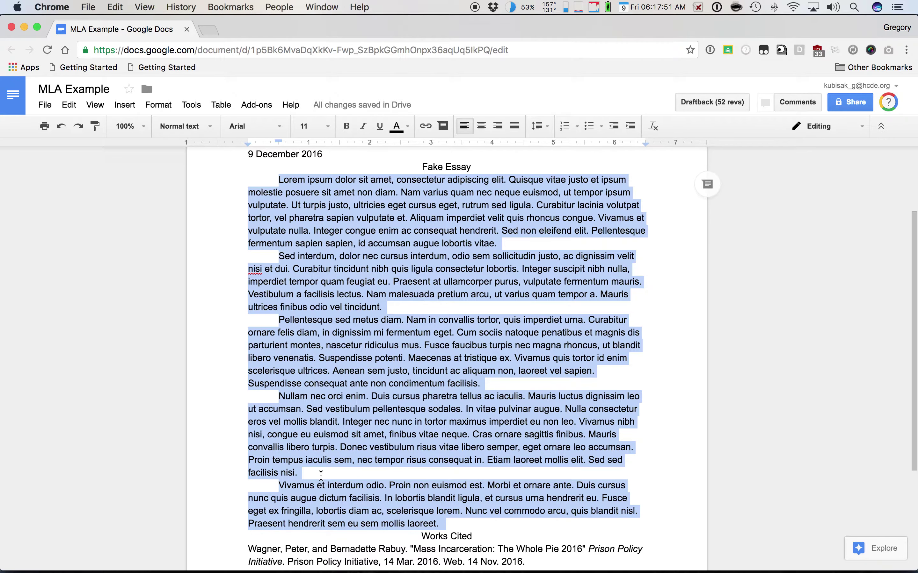
left_click(457, 526)
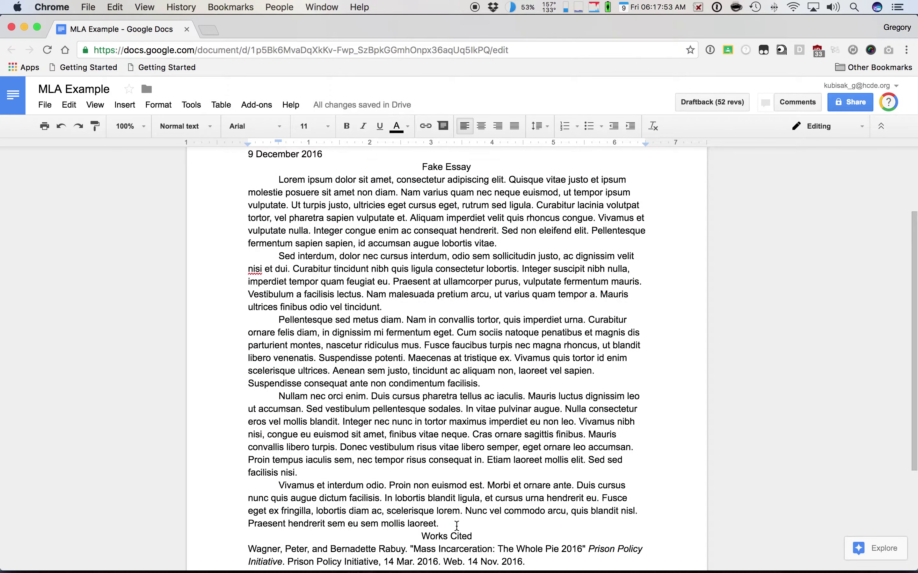
key("Return")
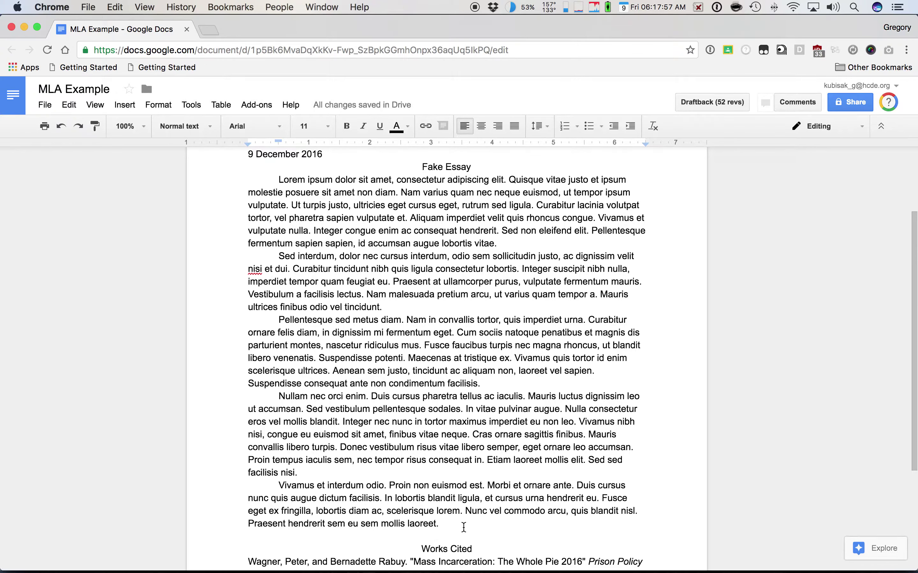
Delete the empty line above the Works Cited heading.
key("BackSpace")
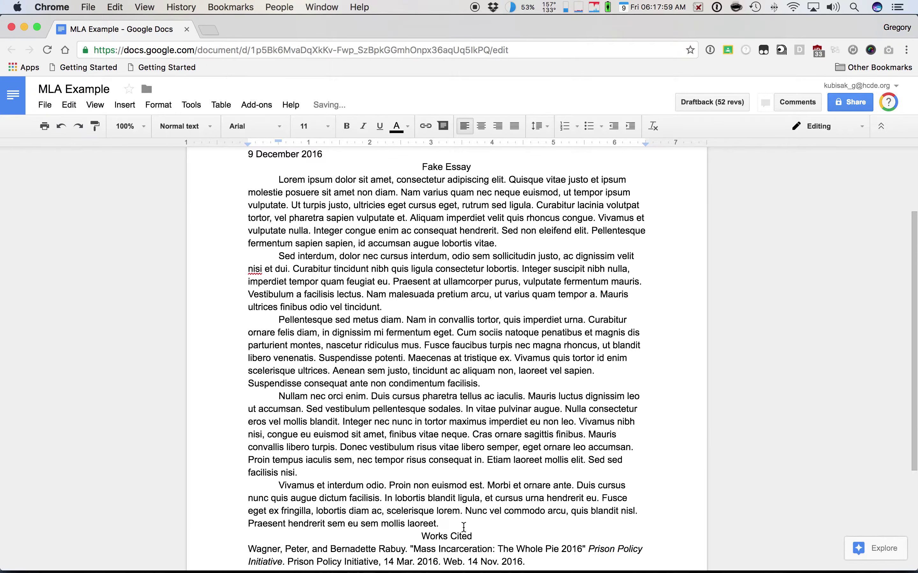
scroll(375, 533, "down", 5)
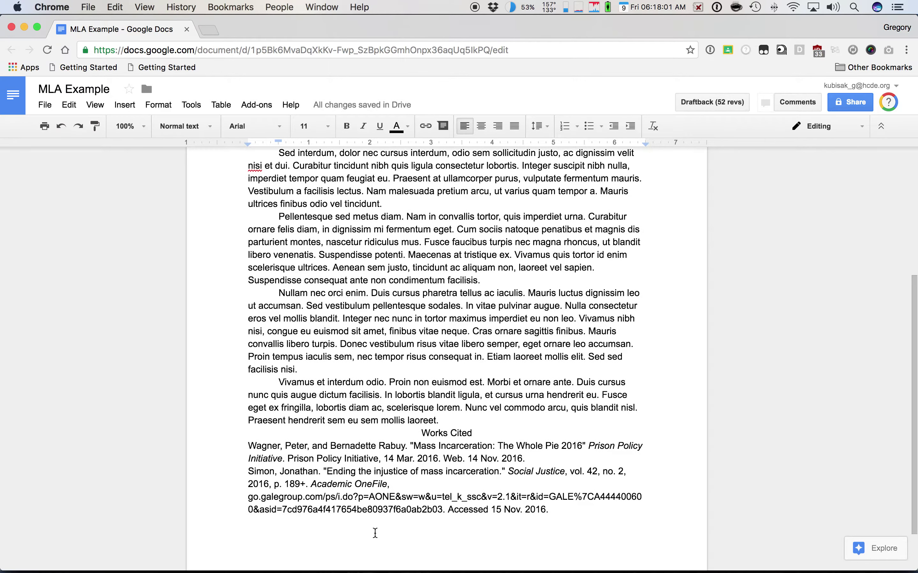
scroll(375, 533, "up", 3)
scroll(375, 533, "down", 6)
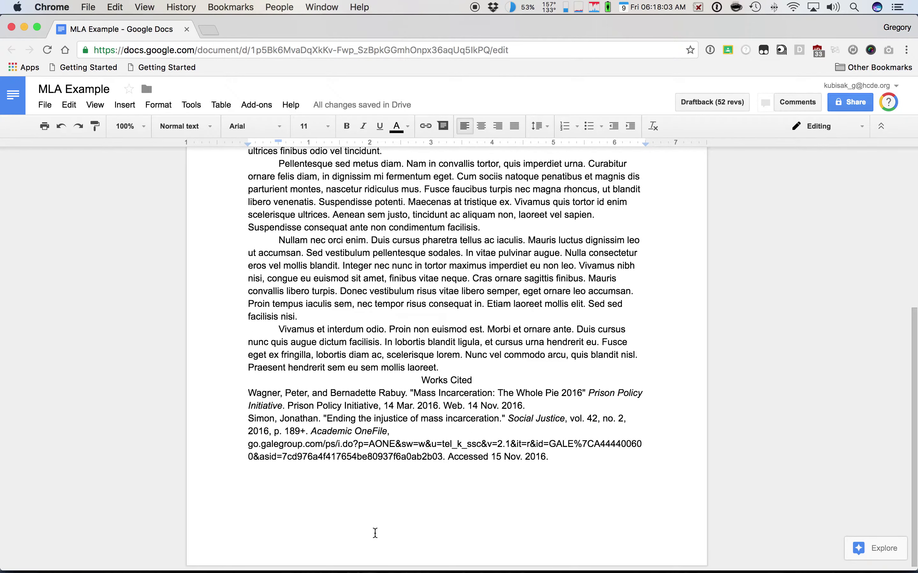
Give both Works Cited entries a 0.5-inch hanging indent.
left_click_drag(559, 457, 246, 397)
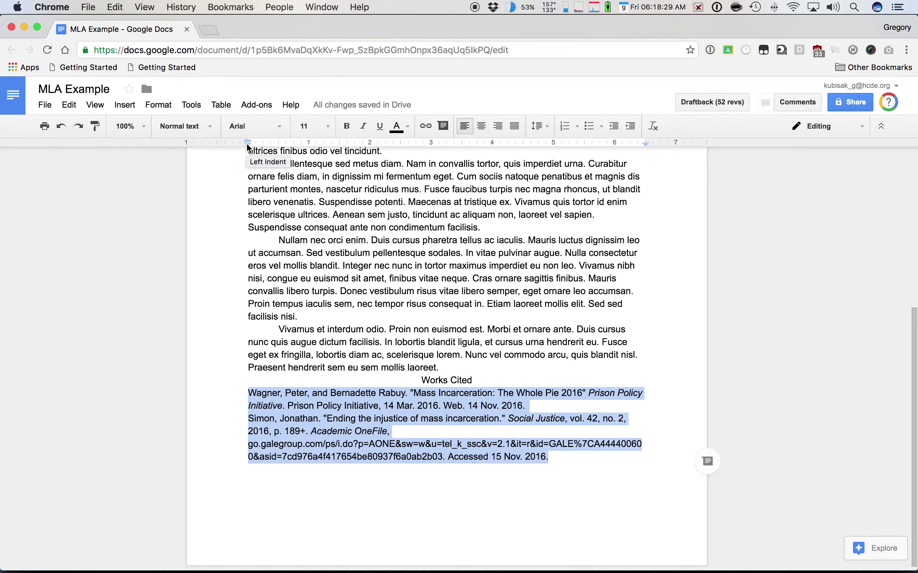
left_click_drag(247, 148, 278, 144)
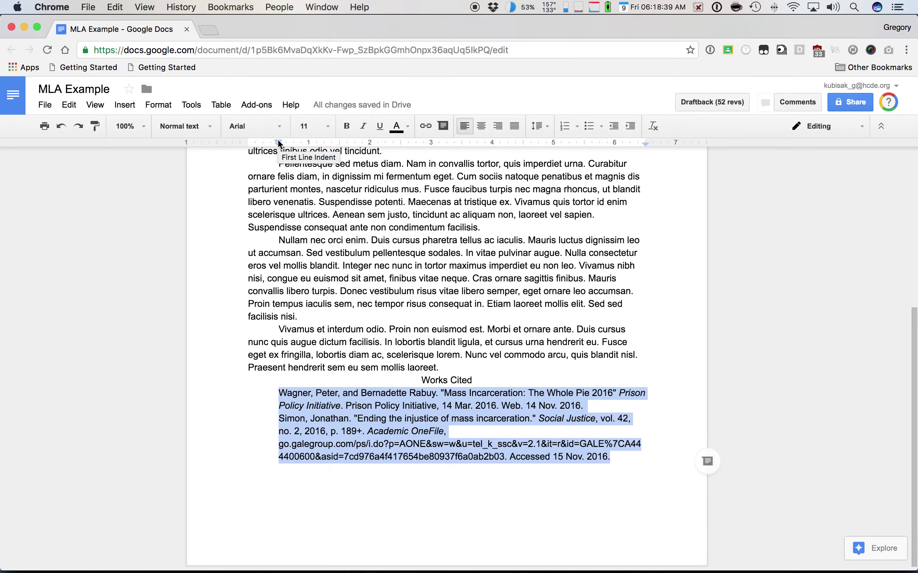
left_click_drag(279, 143, 247, 140)
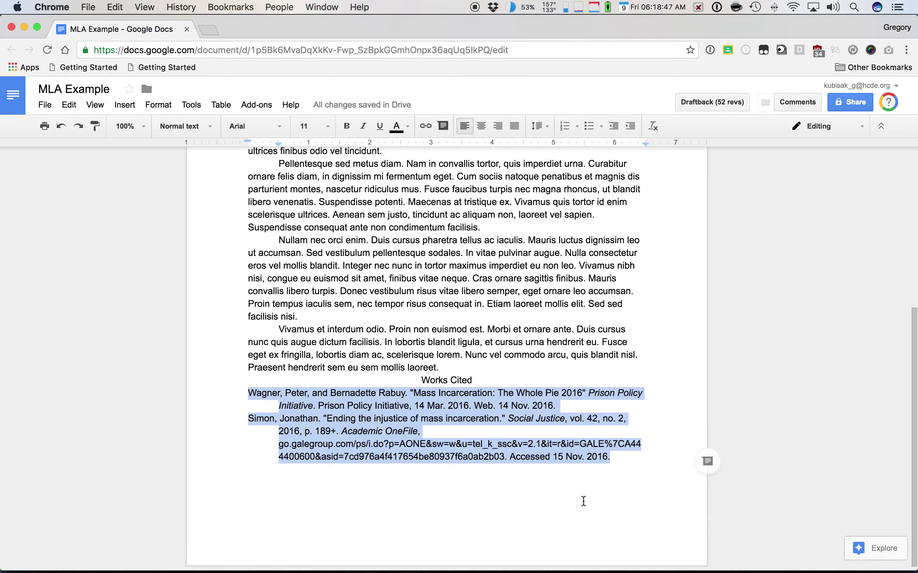
key("super+a")
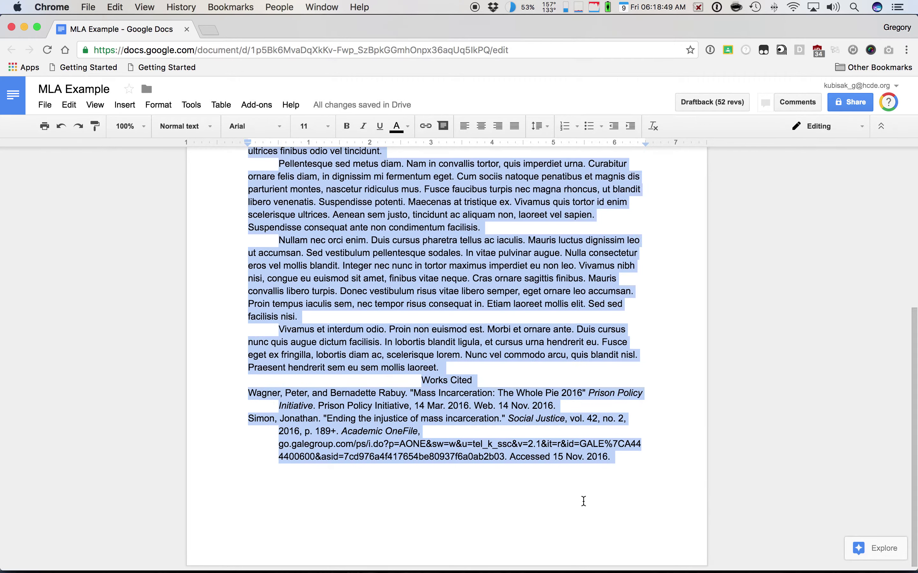
Set the whole essay, heading through Works Cited, to Double line spacing.
scroll(583, 501, "up", 7)
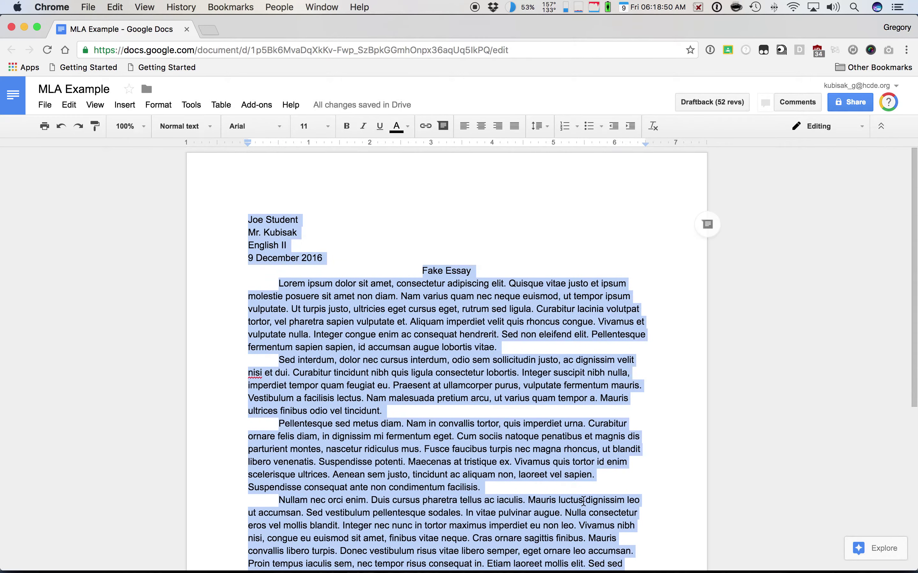
left_click(544, 126)
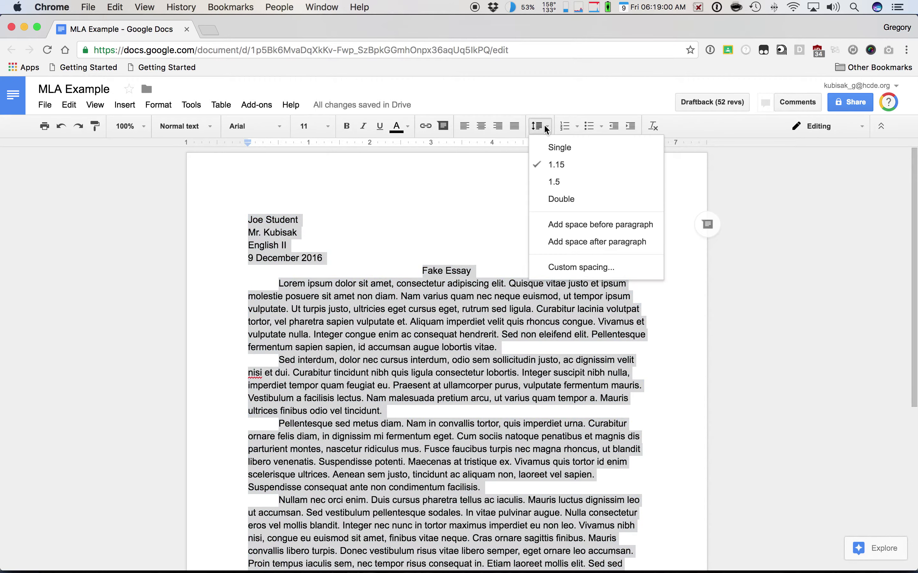
left_click(554, 201)
scroll(574, 438, "down", 10)
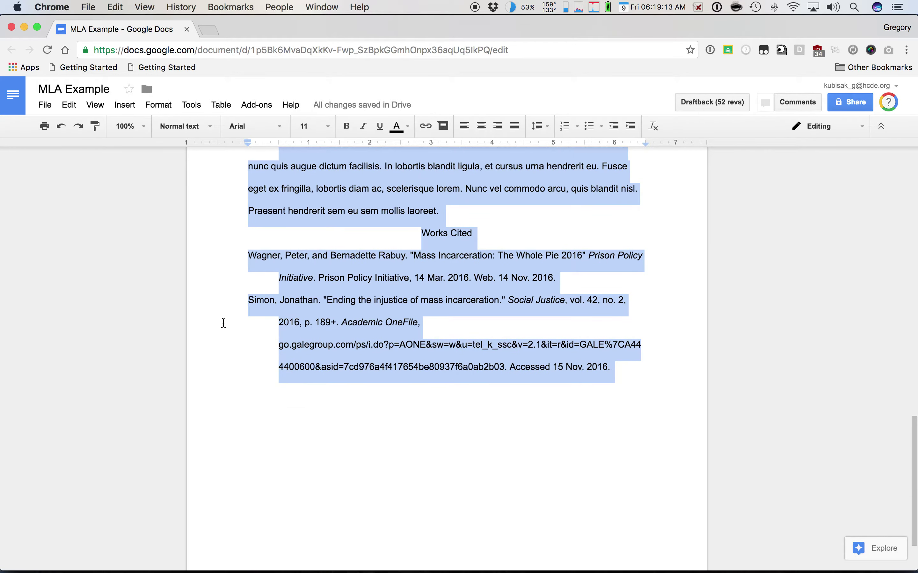
scroll(408, 466, "up", 3)
scroll(408, 465, "up", 15)
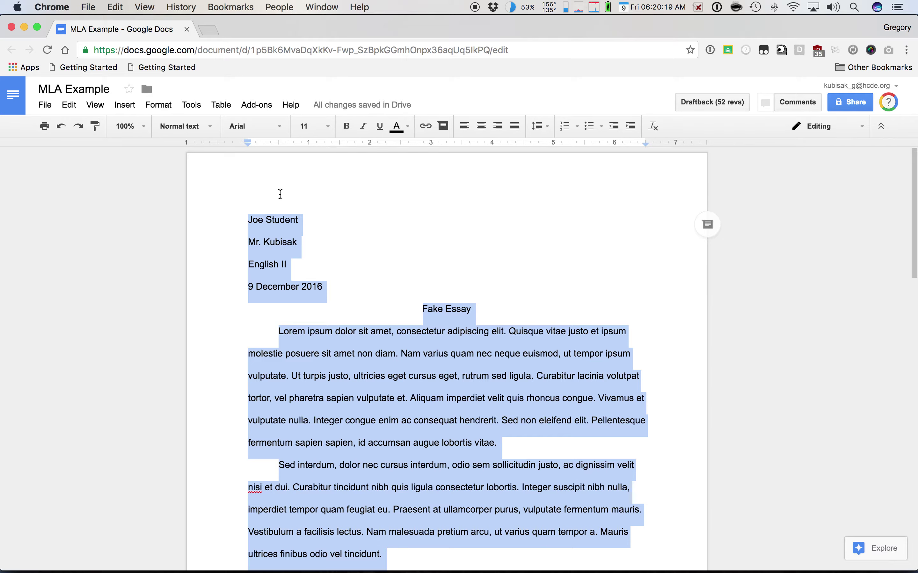
Insert automatic page numbers at the top right of every page's header.
left_click(242, 221)
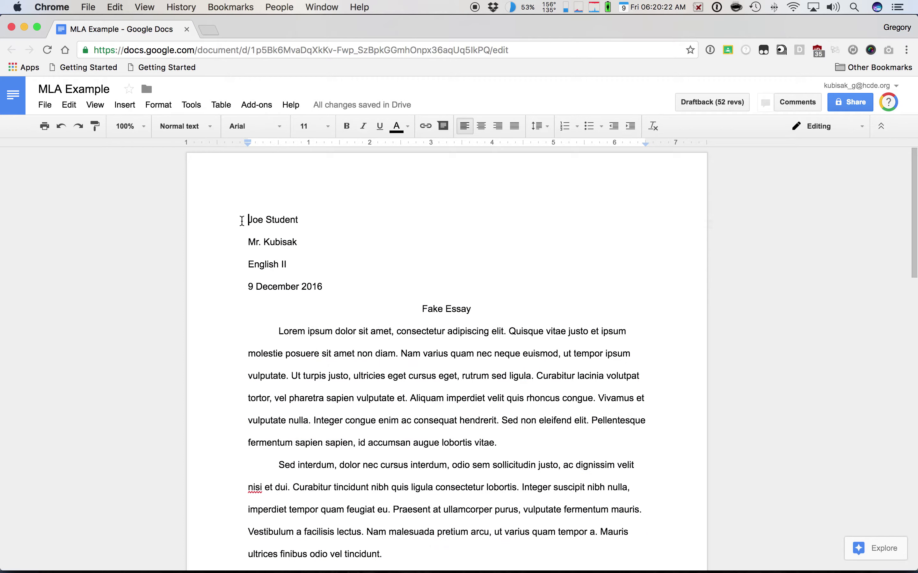
left_click(126, 106)
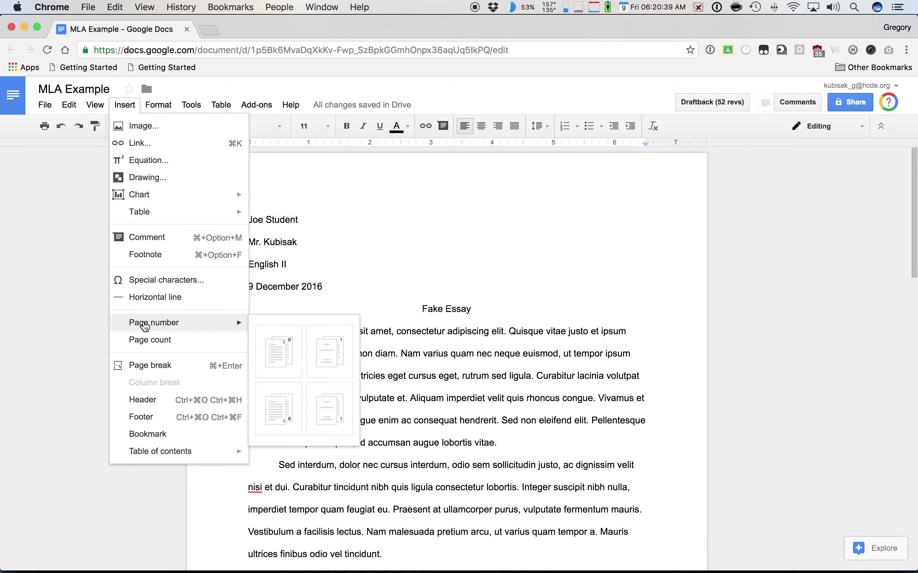
mouse_move(232, 321)
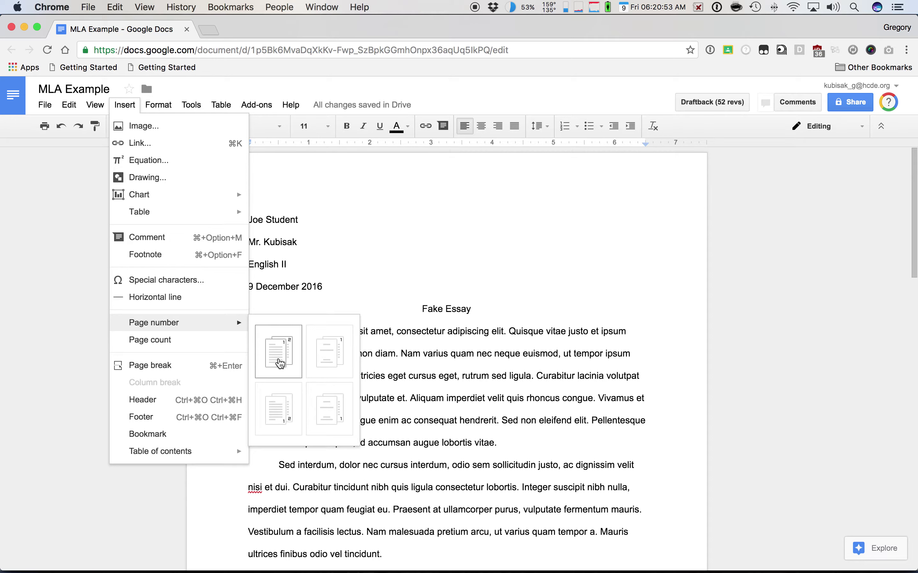
left_click(281, 364)
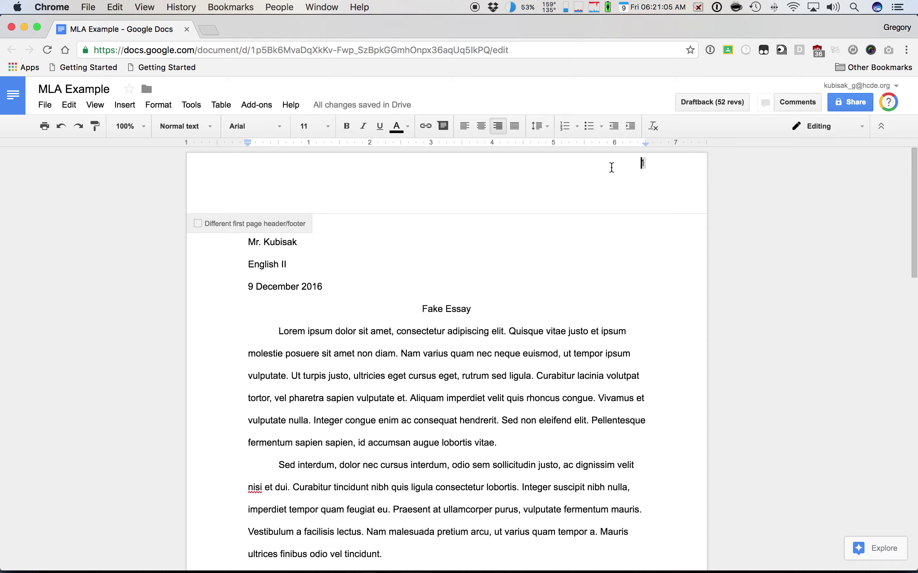
Put 'Student' before the header page number and move the header text down one line.
type("STUD")
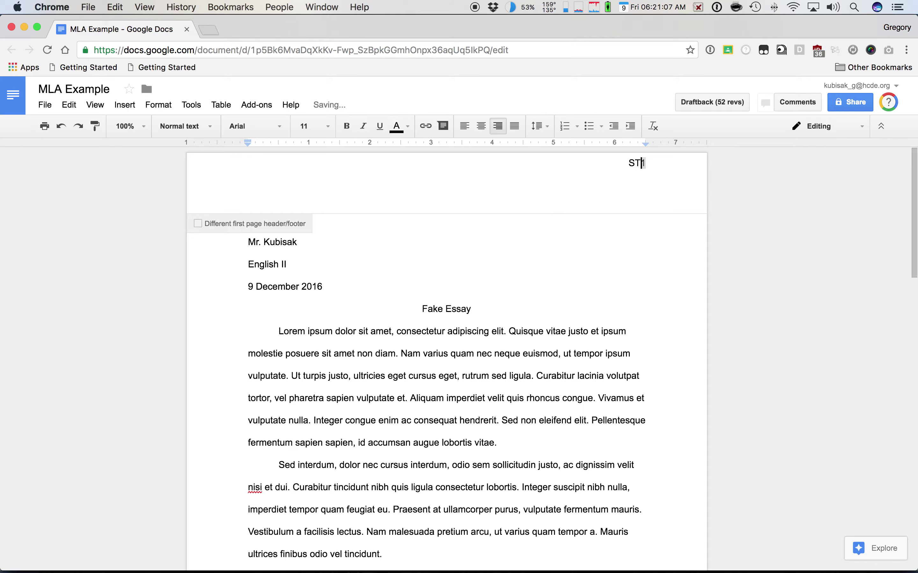
key("BackSpace")
key("BackSpace")
type("tudent")
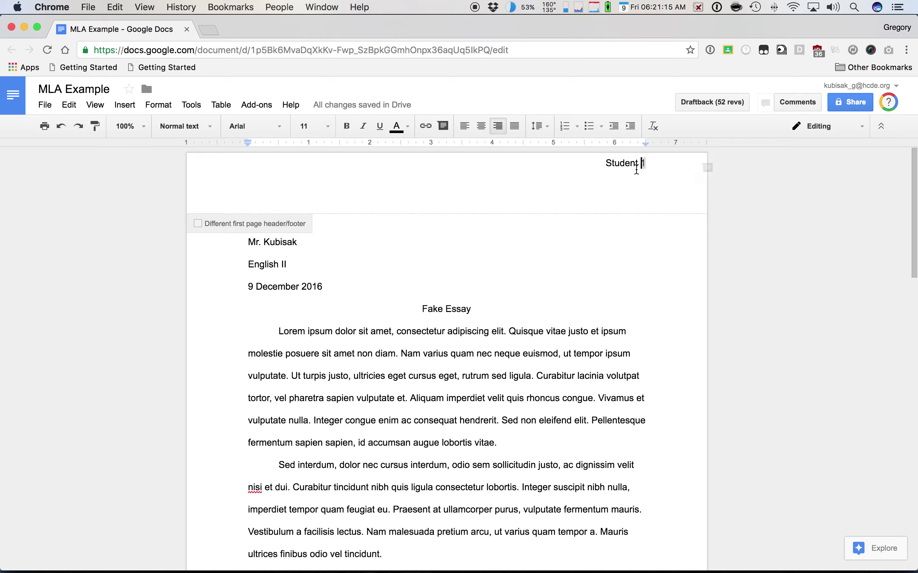
left_click(545, 261)
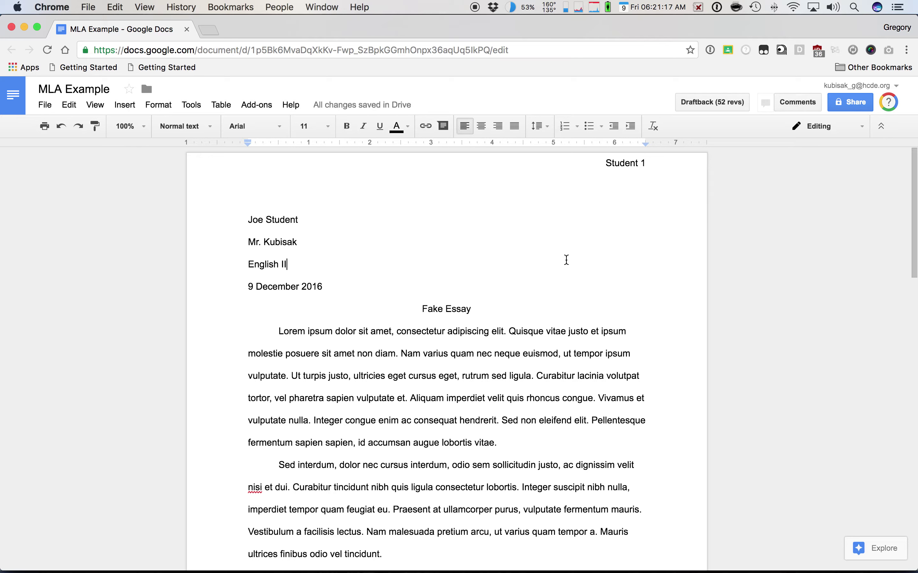
left_click(603, 164)
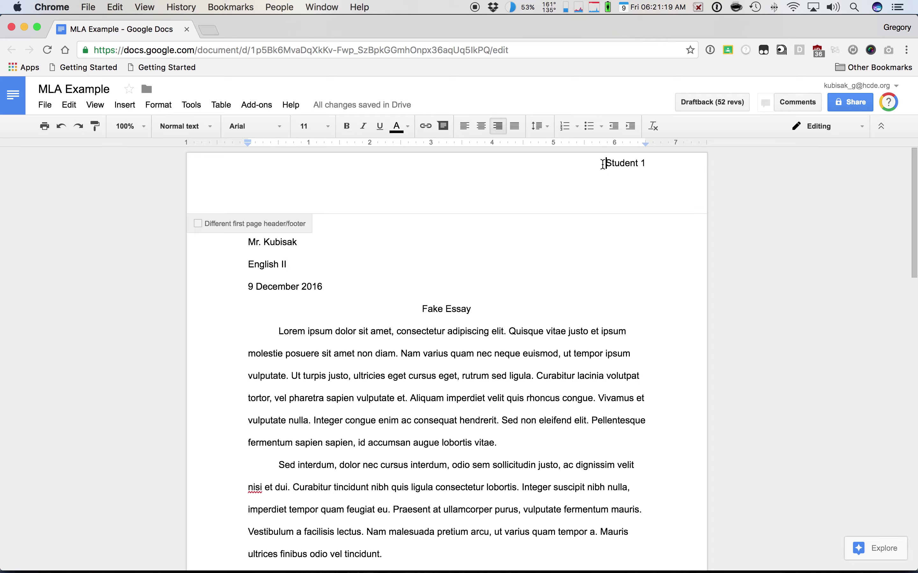
double_click(604, 163)
left_click(603, 164)
key("Return")
left_click(464, 265)
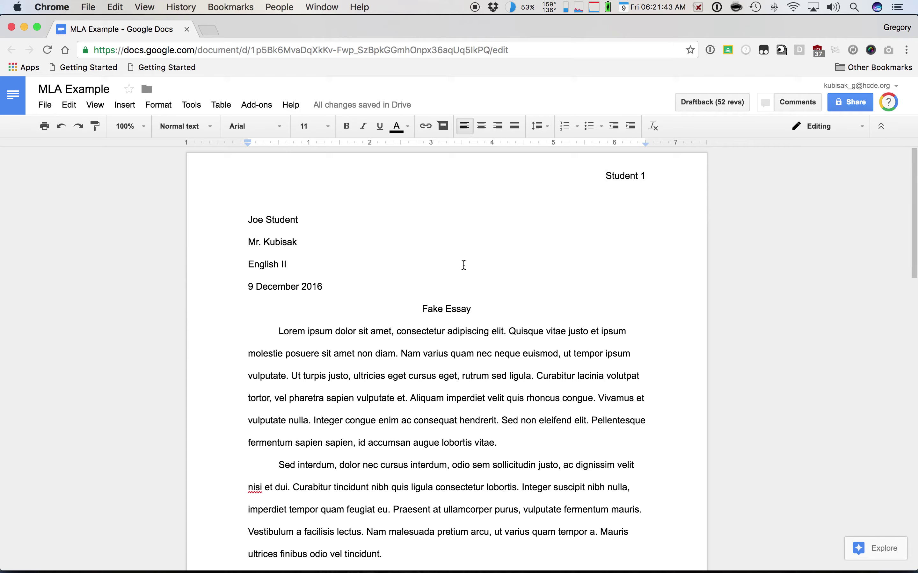
scroll(430, 314, "down", 15)
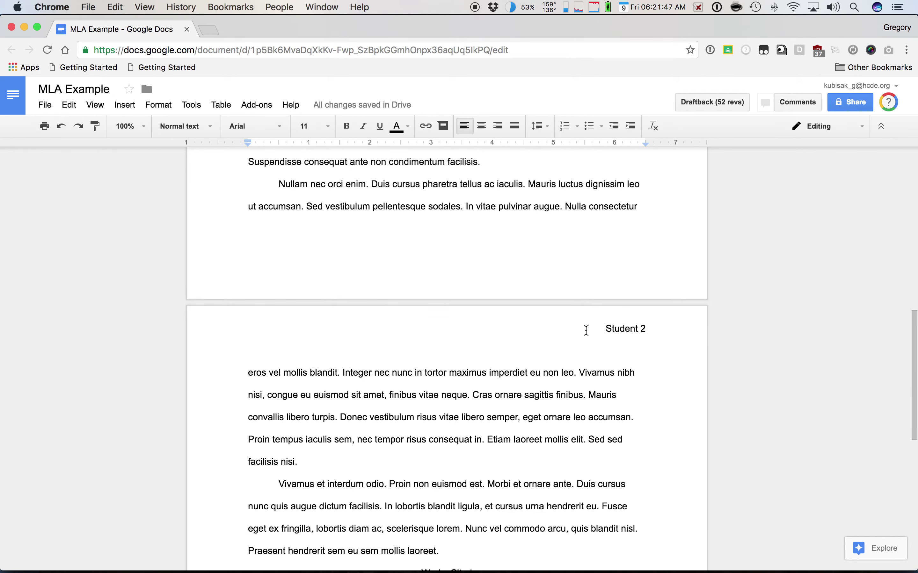
scroll(584, 341, "down", 7)
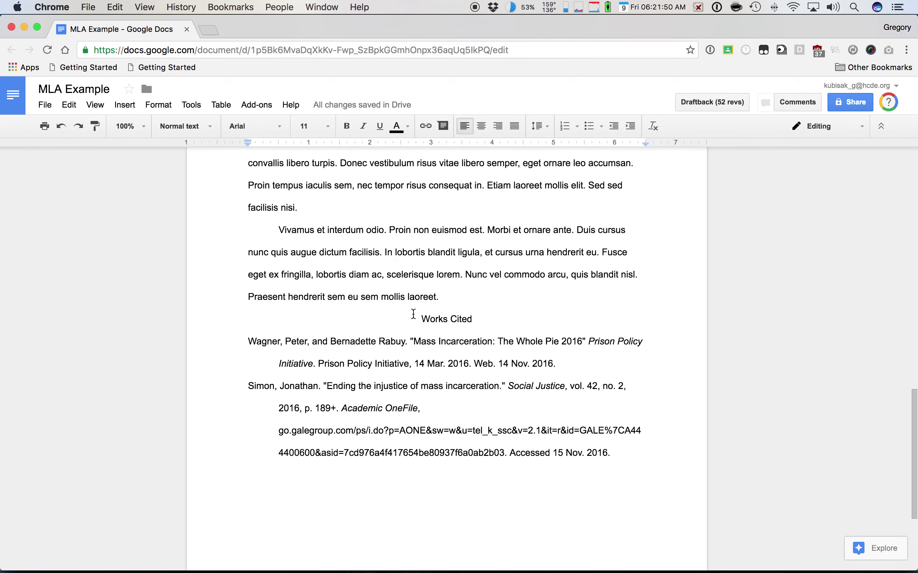
left_click(328, 322)
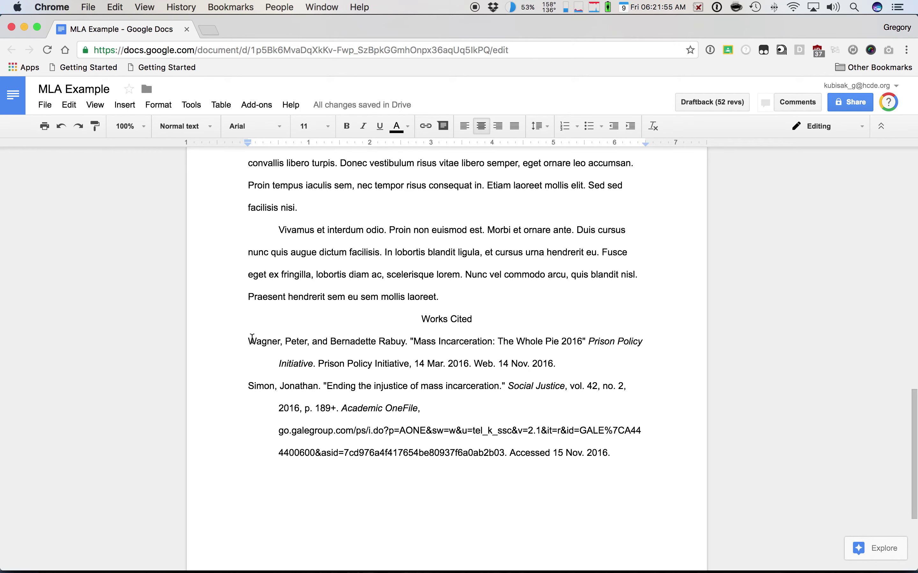
scroll(253, 339, "down", 5)
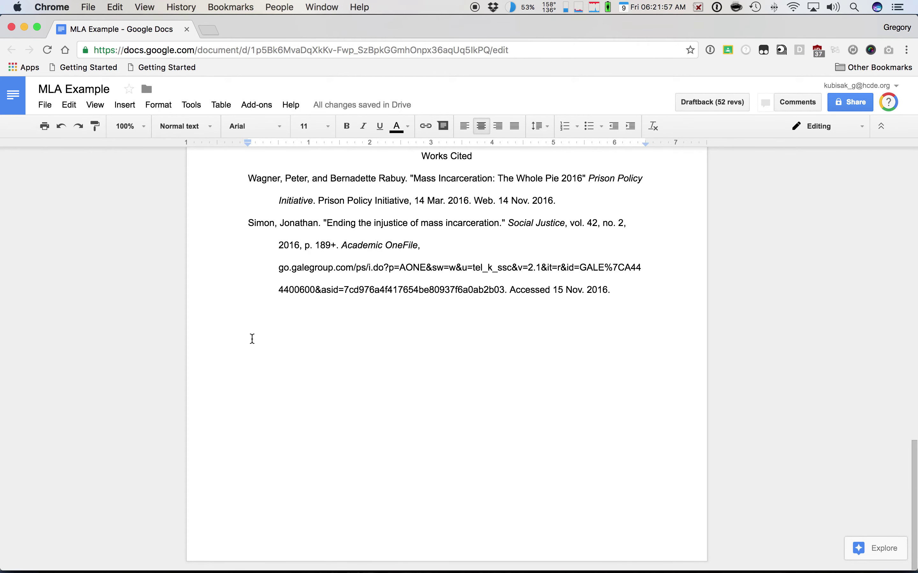
scroll(252, 339, "up", 4)
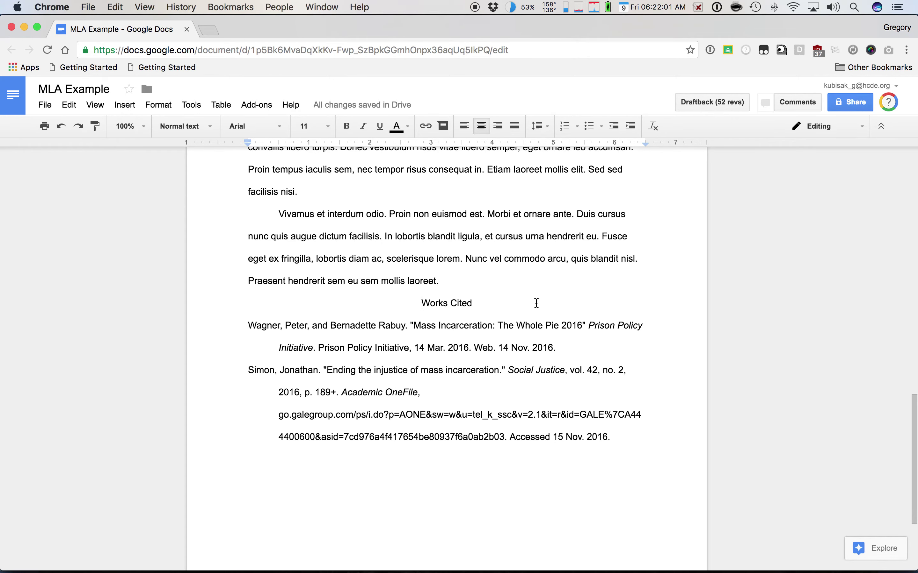
scroll(529, 386, "up", 7)
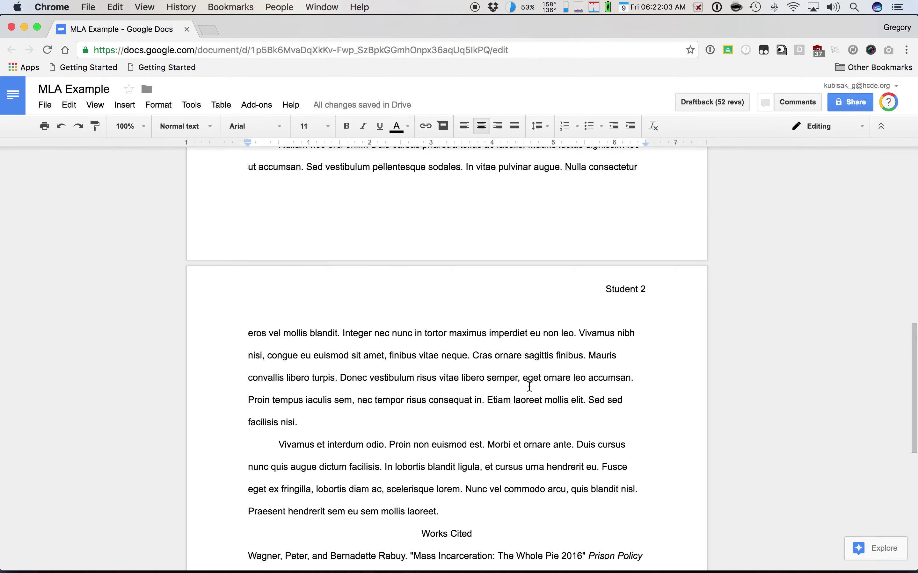
scroll(529, 386, "down", 5)
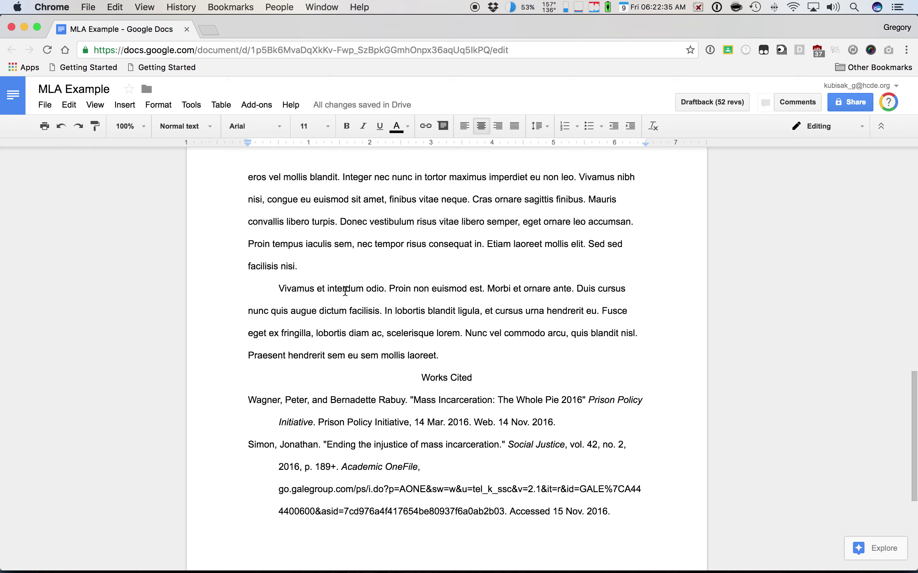
Insert a page break so Works Cited starts on page 3, headed Student 3.
left_click(122, 107)
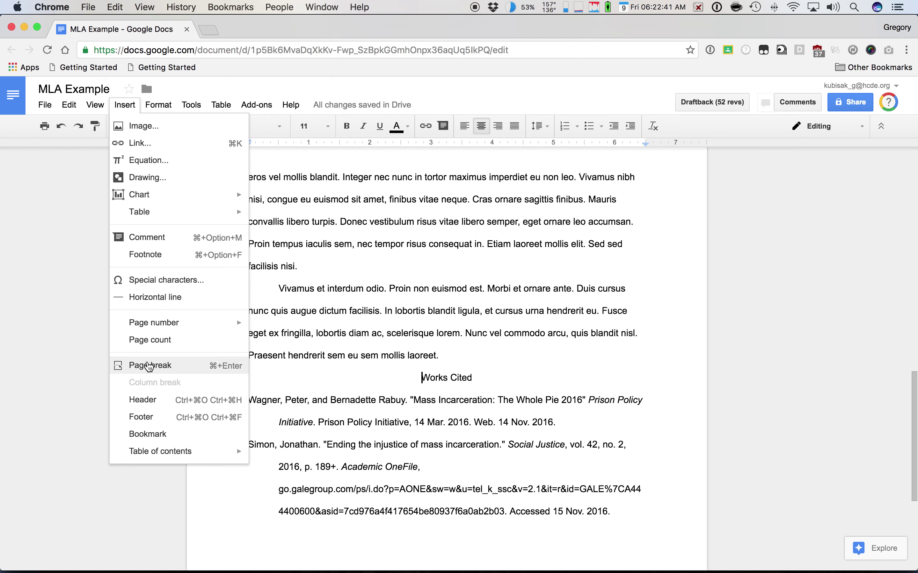
left_click(149, 366)
scroll(245, 424, "down", 5)
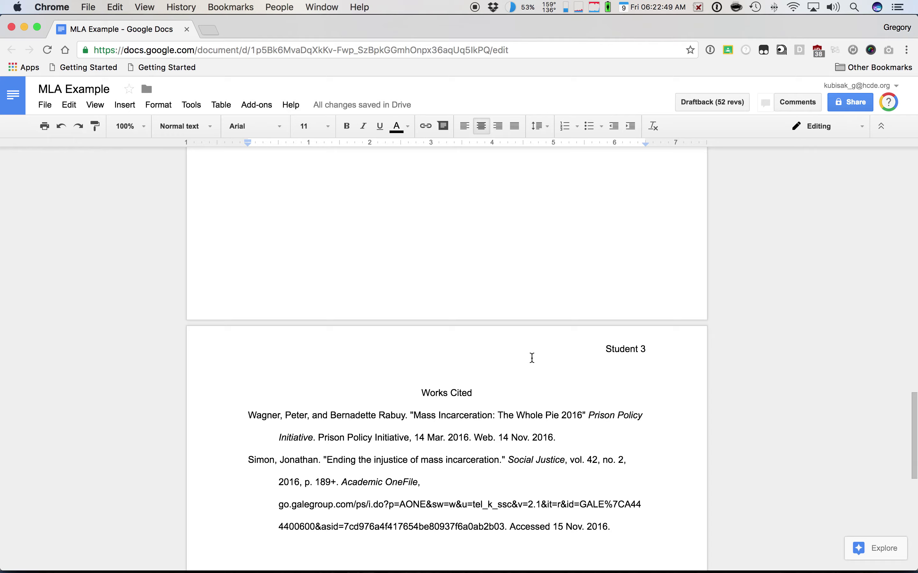
scroll(532, 358, "down", 3)
scroll(532, 359, "up", 10)
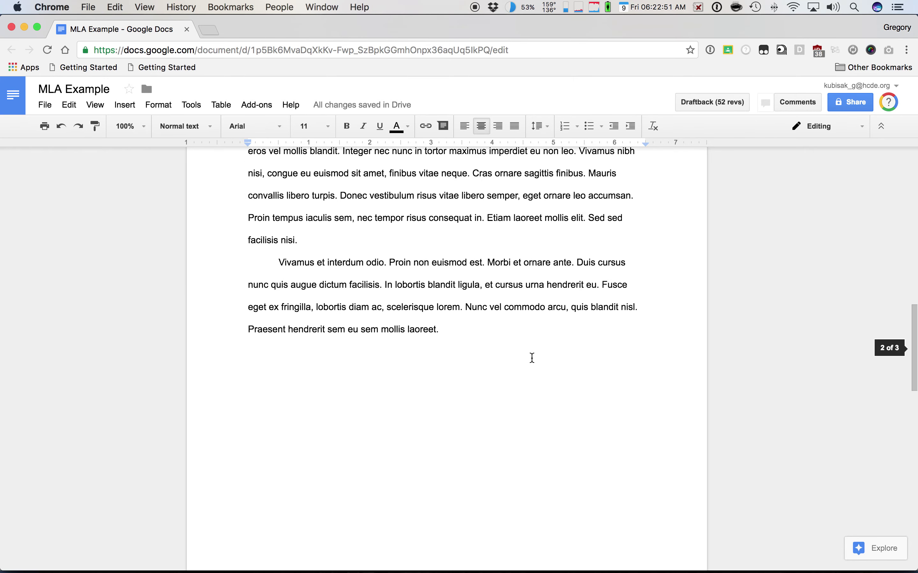
scroll(532, 358, "up", 15)
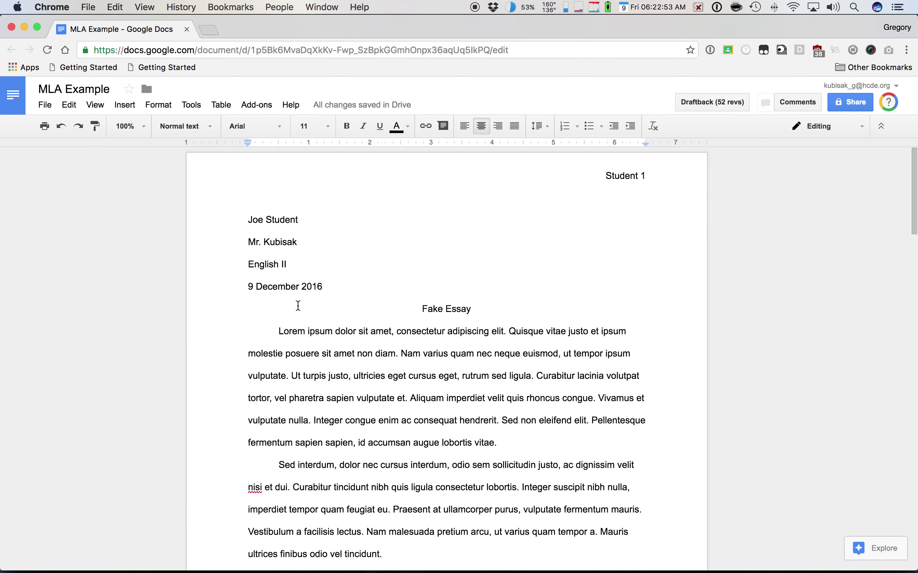